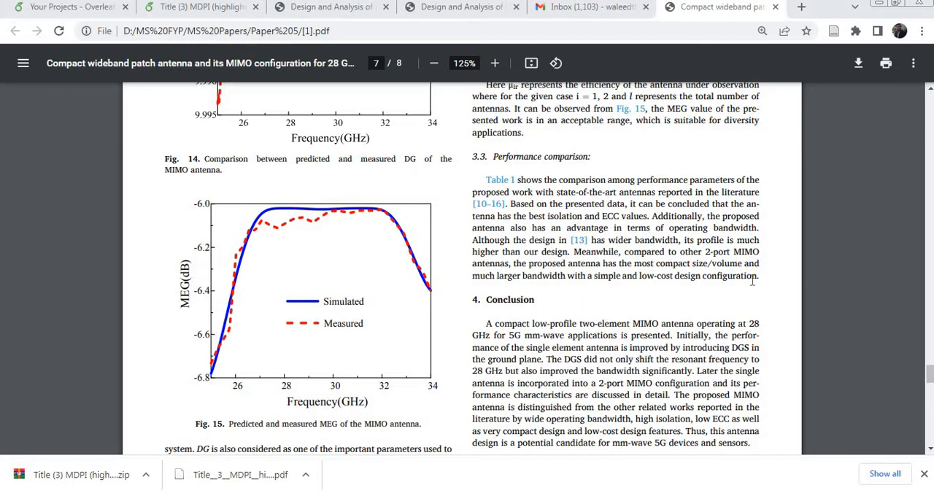
scroll(714, 208, "up", 2)
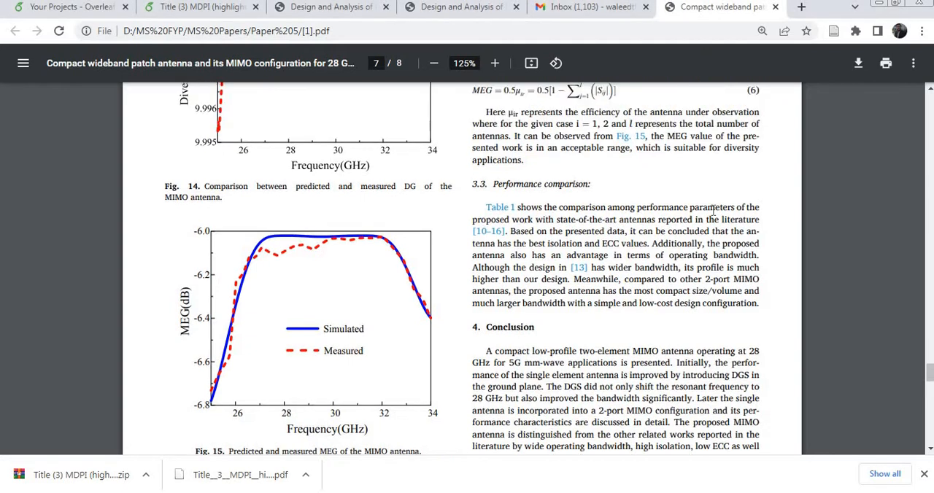
scroll(714, 210, "up", 1)
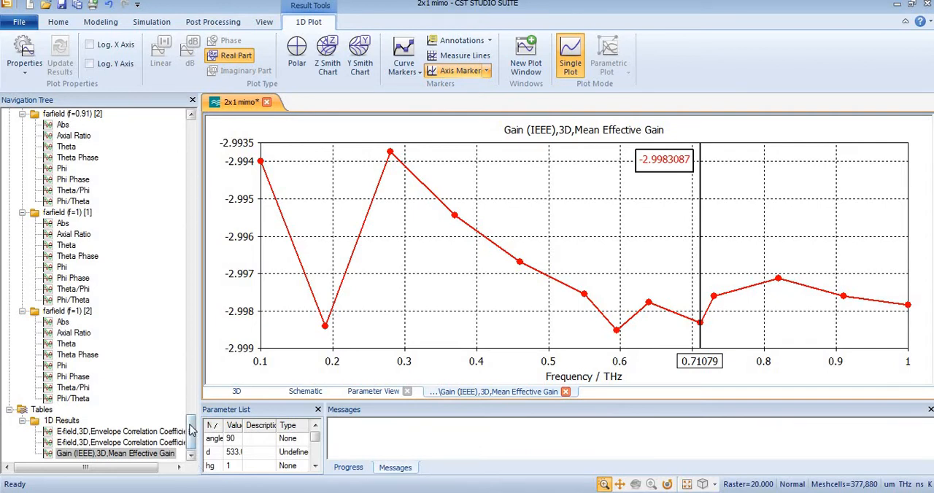
left_click_drag(191, 431, 187, 124)
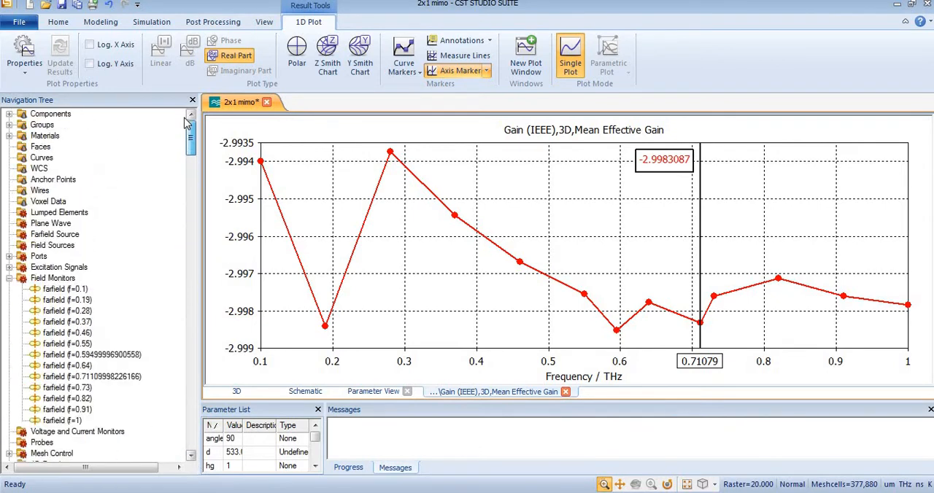
left_click(153, 21)
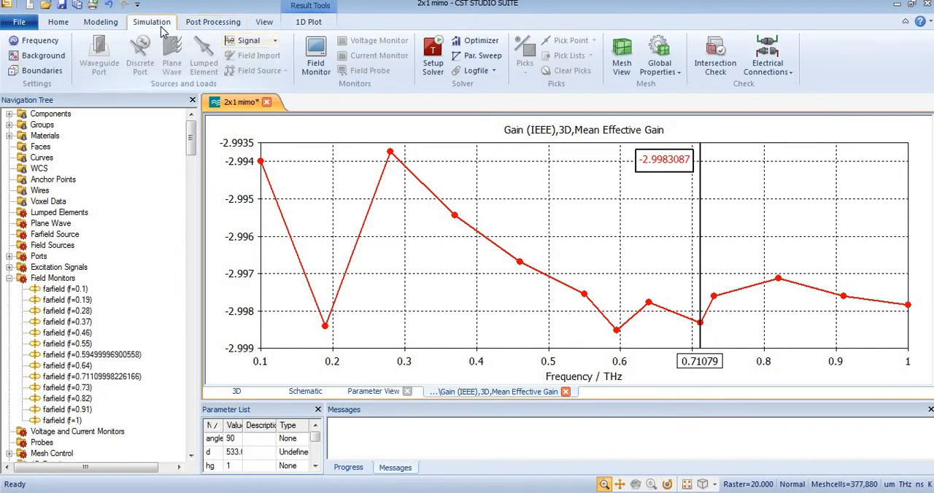
left_click(315, 59)
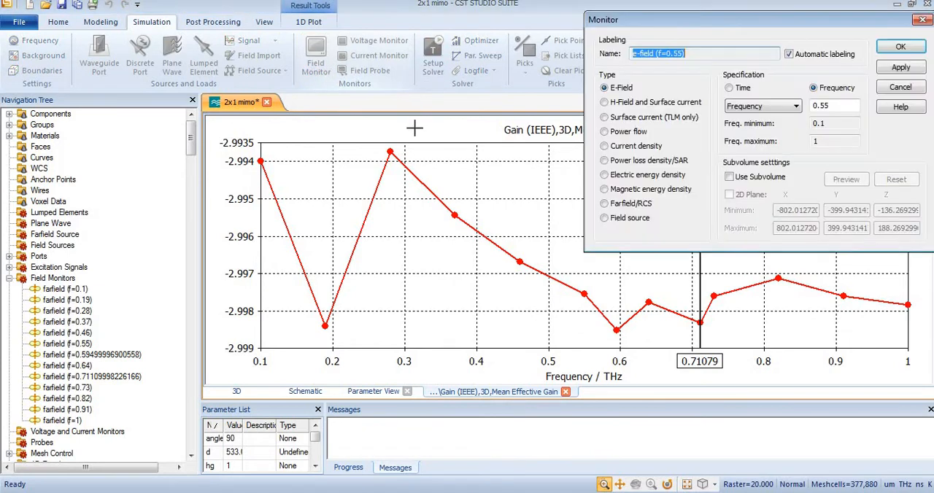
left_click(627, 208)
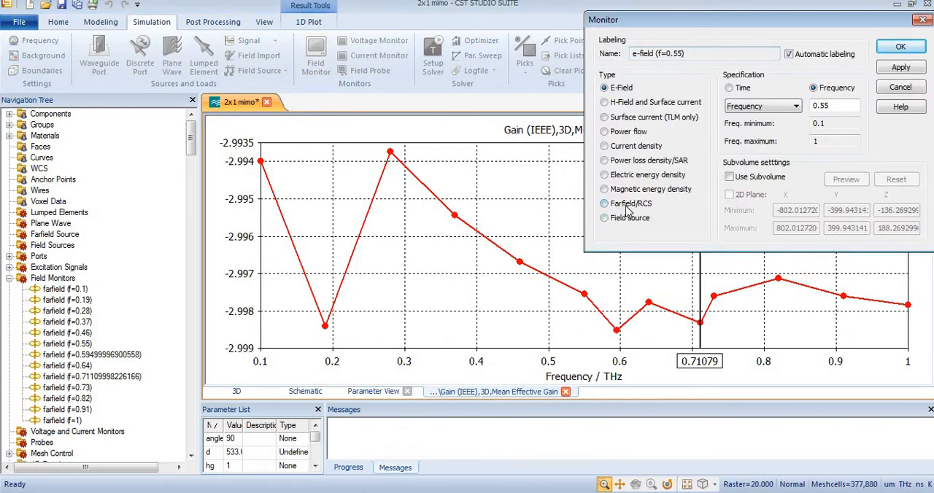
left_click(792, 108)
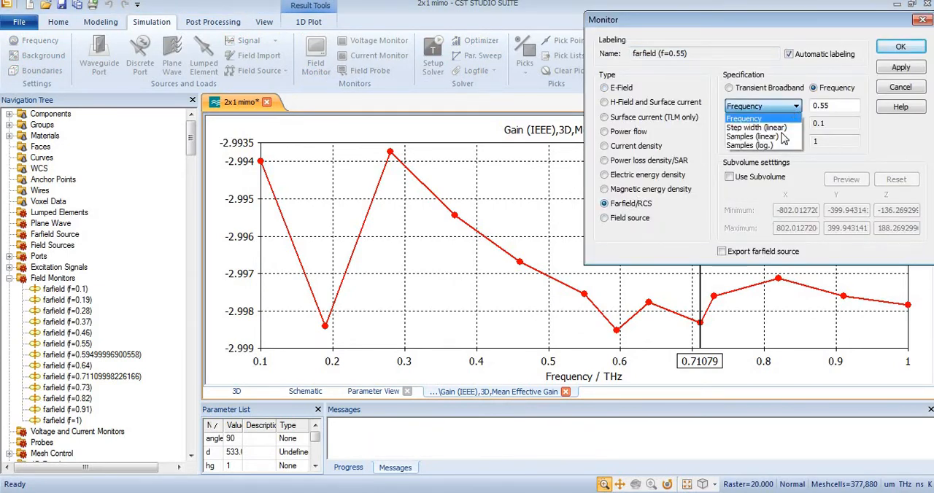
left_click(780, 137)
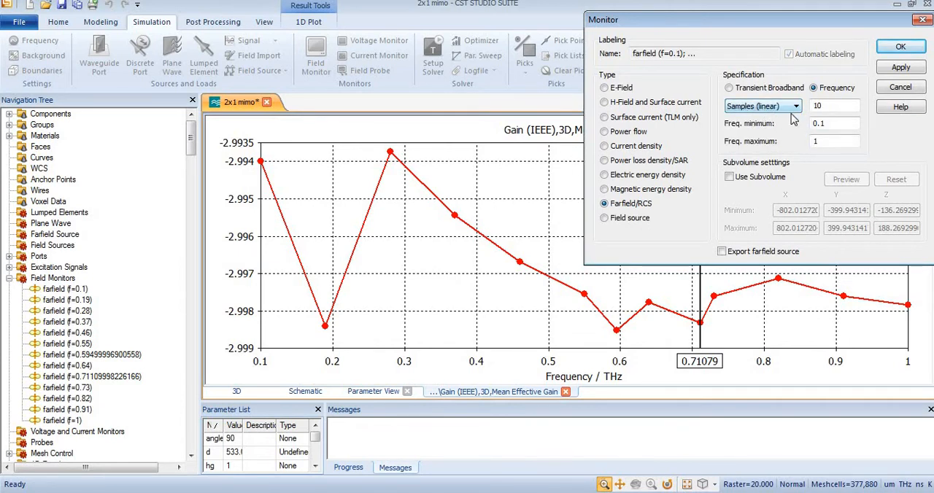
left_click(784, 110)
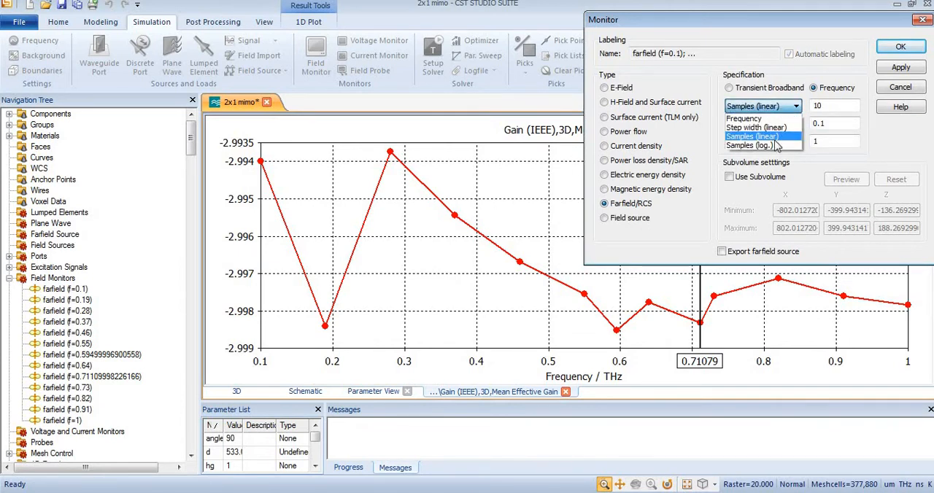
left_click(775, 137)
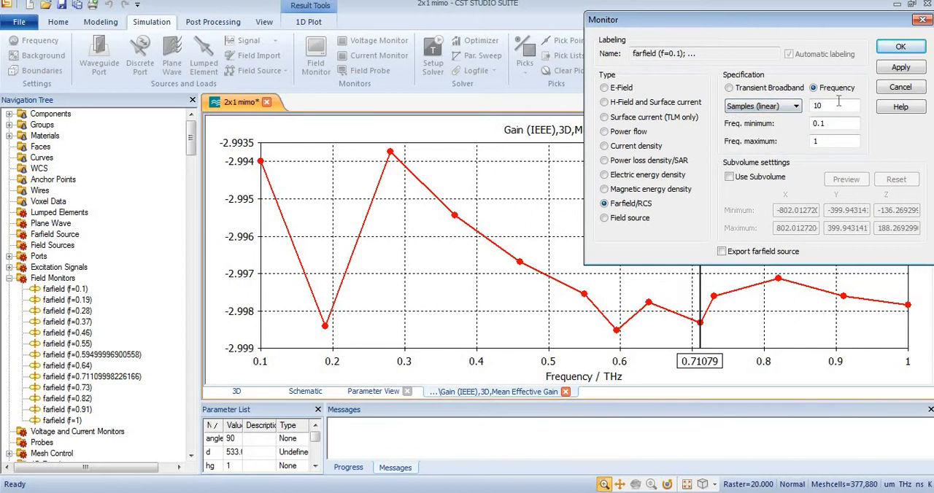
left_click(901, 87)
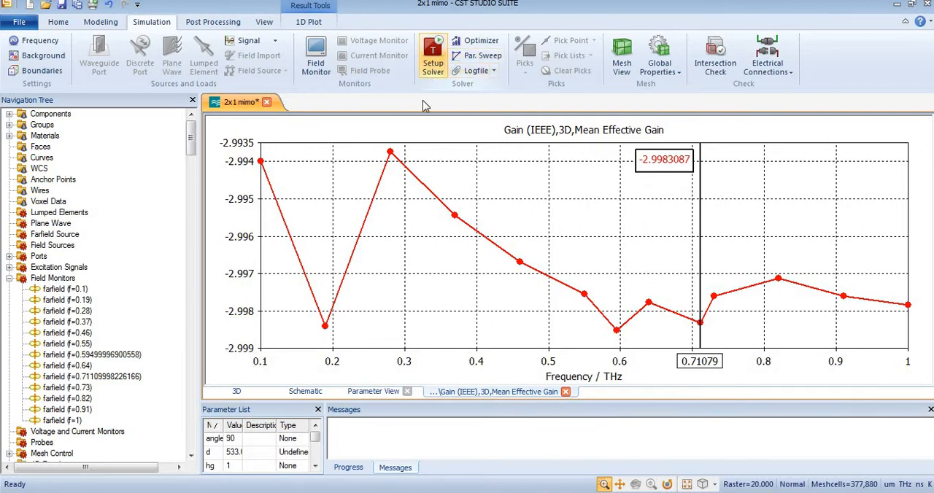
Step: Add a Farfield Result step from the Farfield and Antenna Properties templates in Template Based Post Processing
left_click_drag(191, 136, 206, 242)
scroll(192, 210, "up", 10)
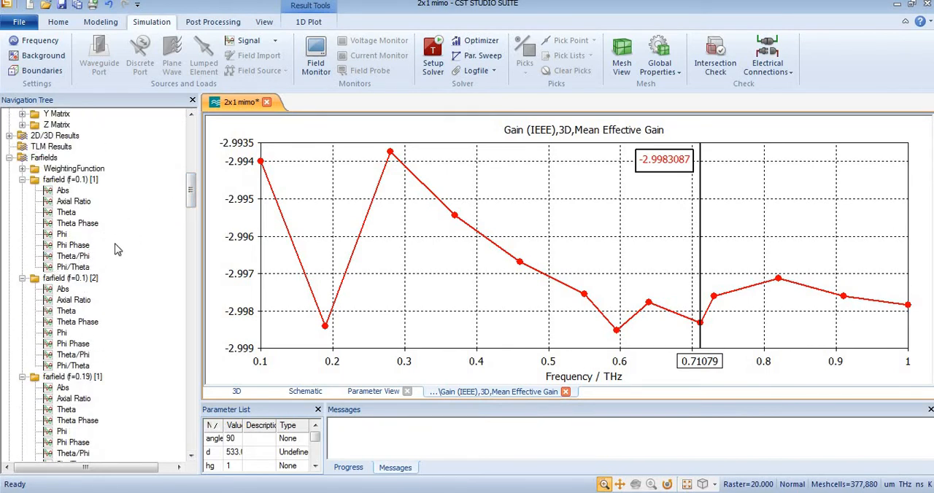
left_click(217, 23)
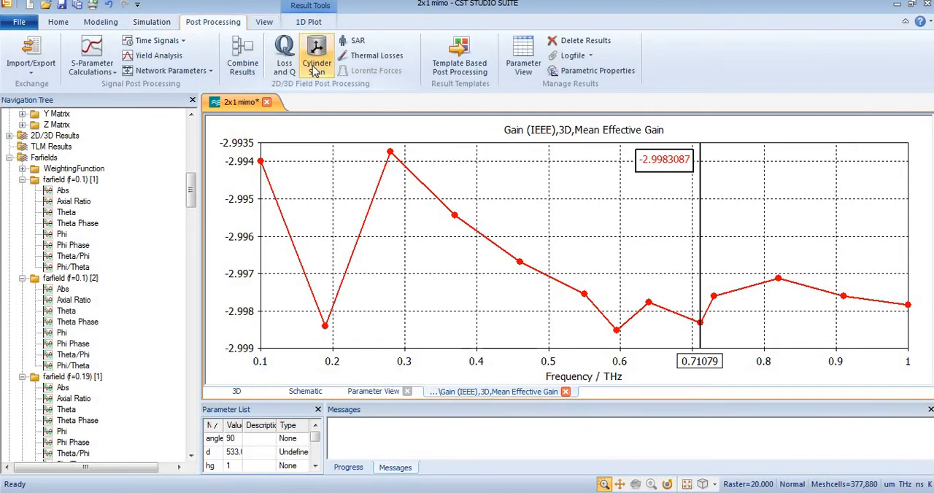
left_click(461, 74)
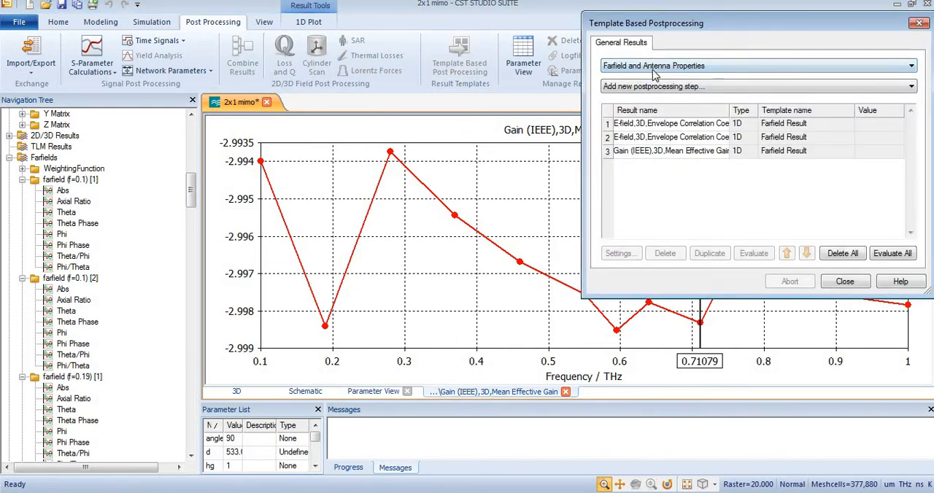
left_click(654, 72)
left_click(652, 89)
left_click(652, 86)
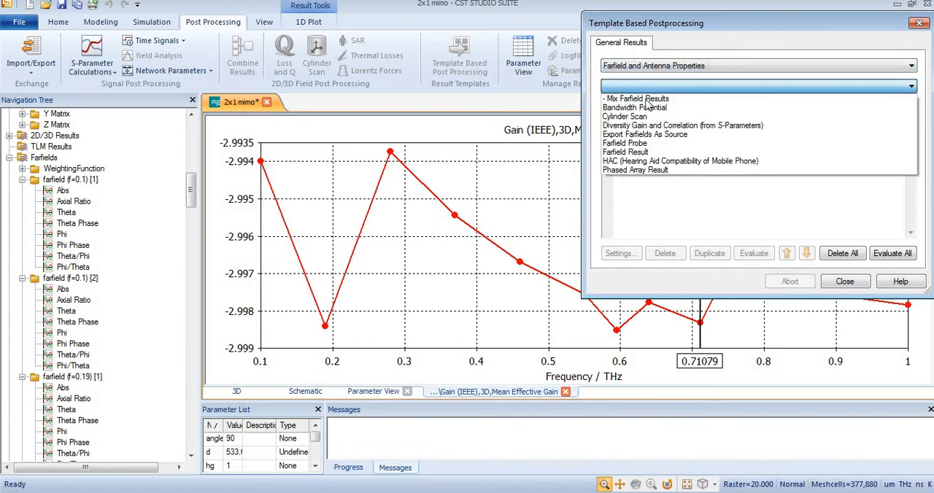
left_click(639, 156)
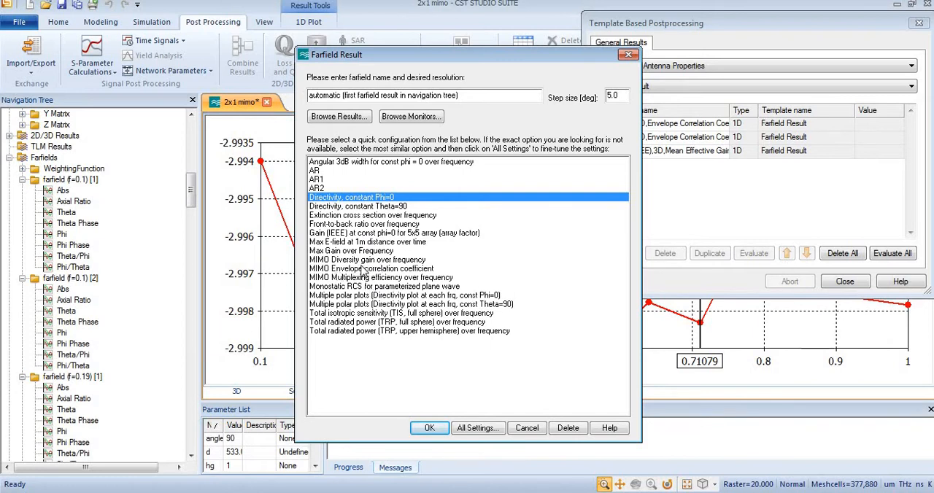
Step: Base the farfield result on the MIMO Diversity gain over frequency configuration and set its result value to Mean Effective Gain
left_click(327, 262)
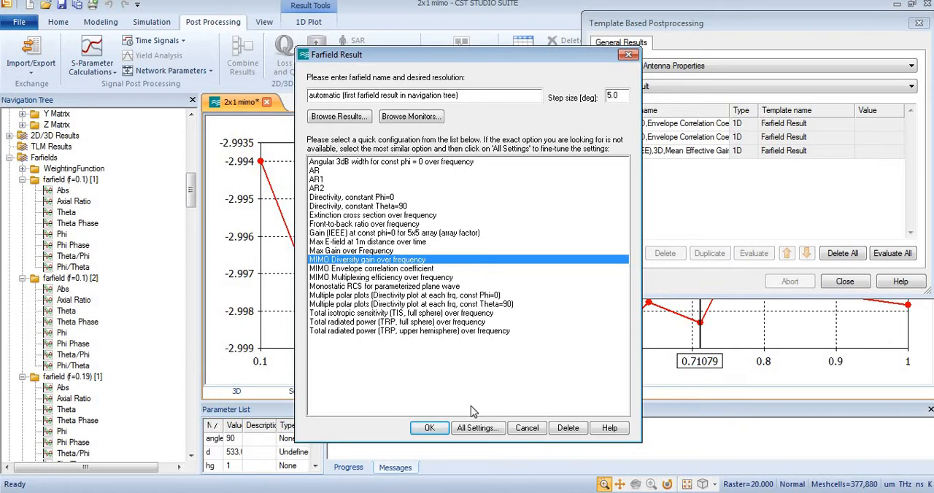
left_click(477, 428)
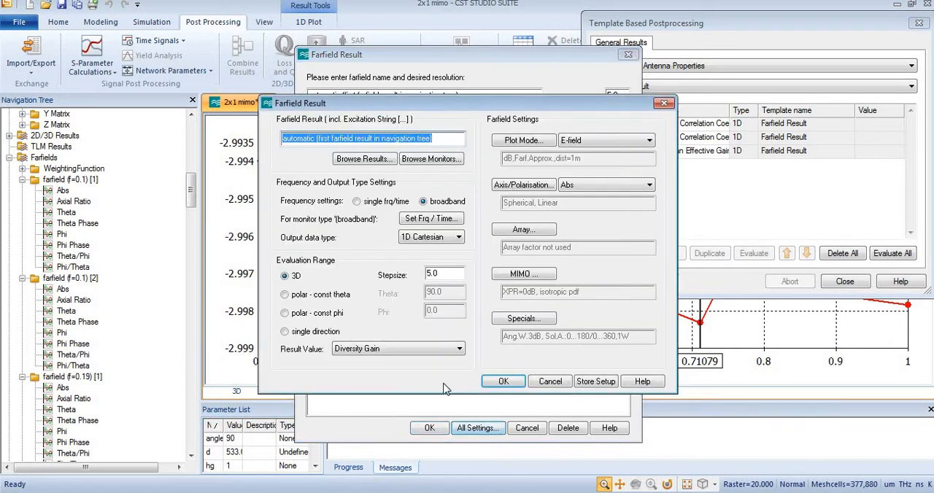
left_click(412, 350)
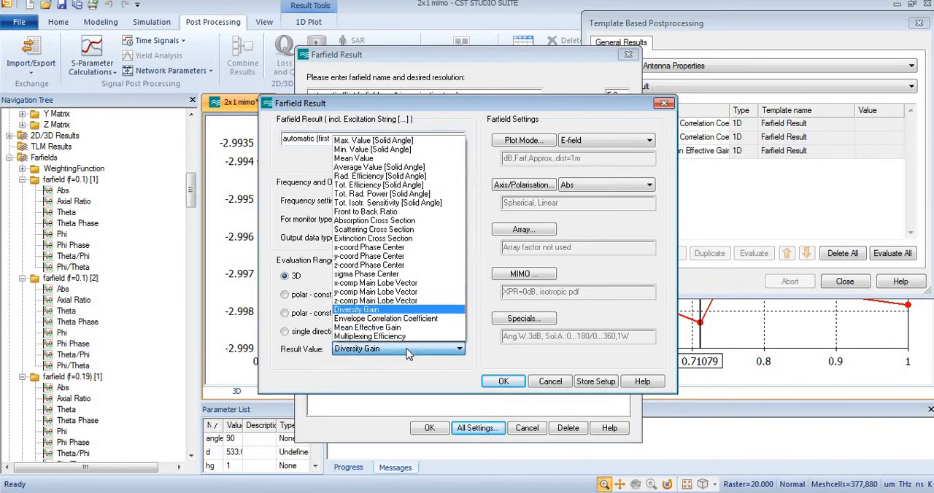
left_click(378, 329)
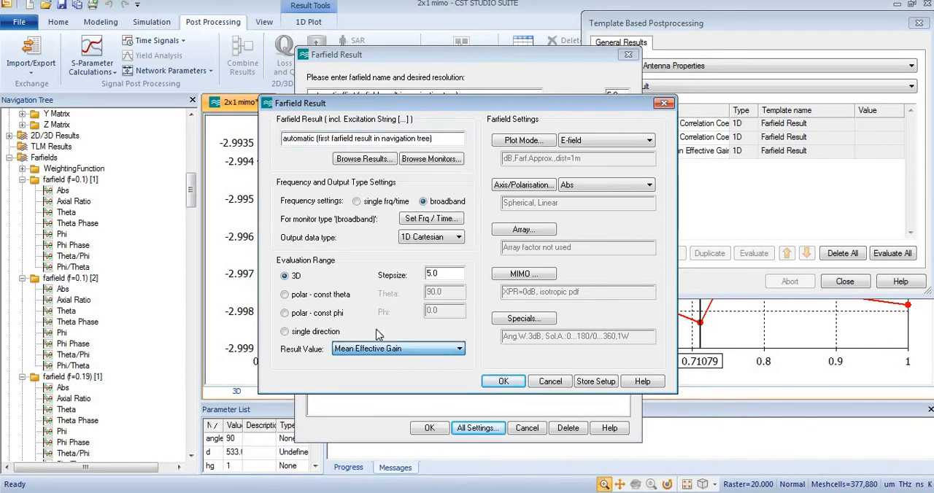
Step: Assign the farfield (f=0.71109998226166) monitor with excitation string [1] as the farfield result source
left_click(428, 160)
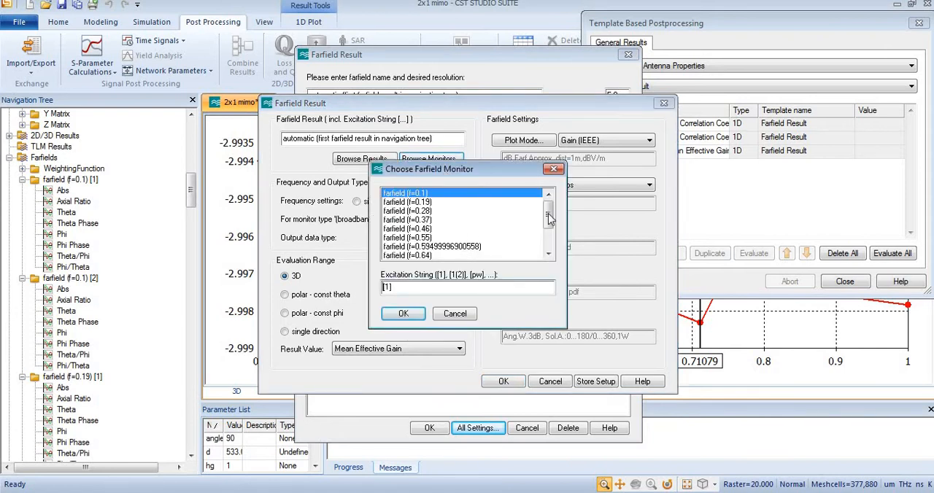
left_click_drag(549, 219, 548, 232)
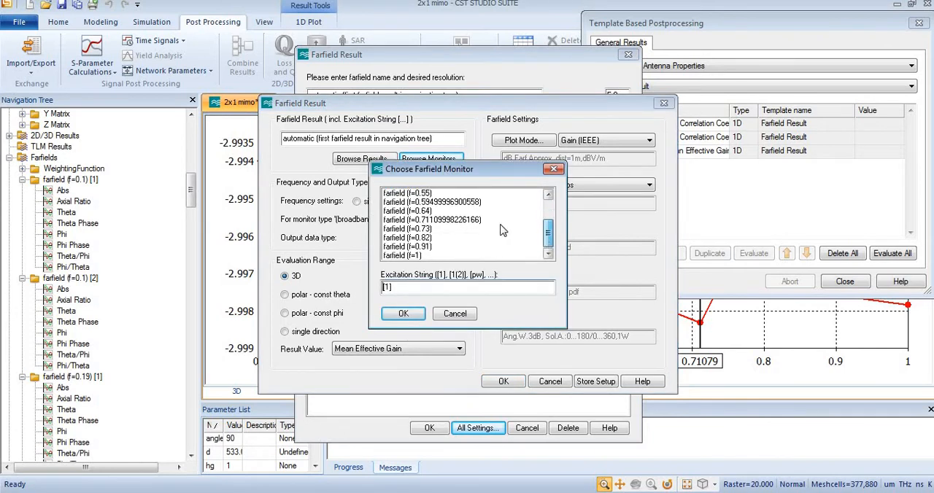
left_click(458, 220)
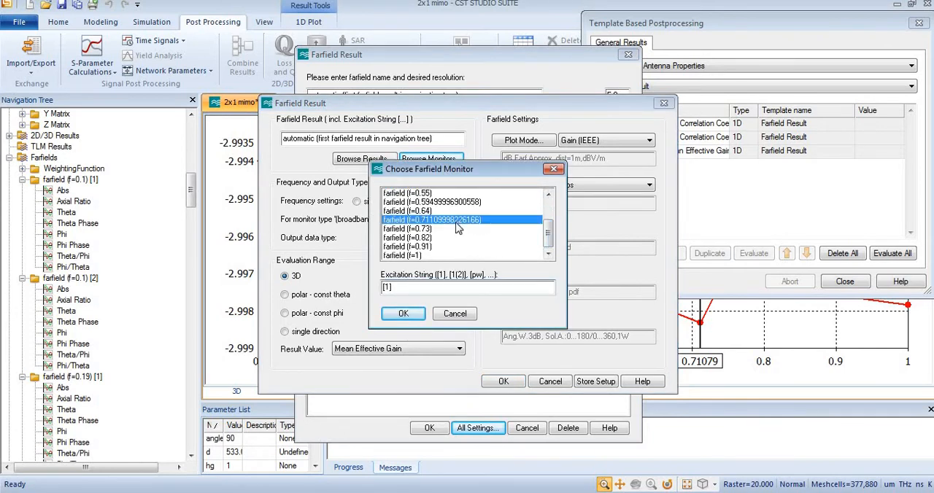
left_click(405, 316)
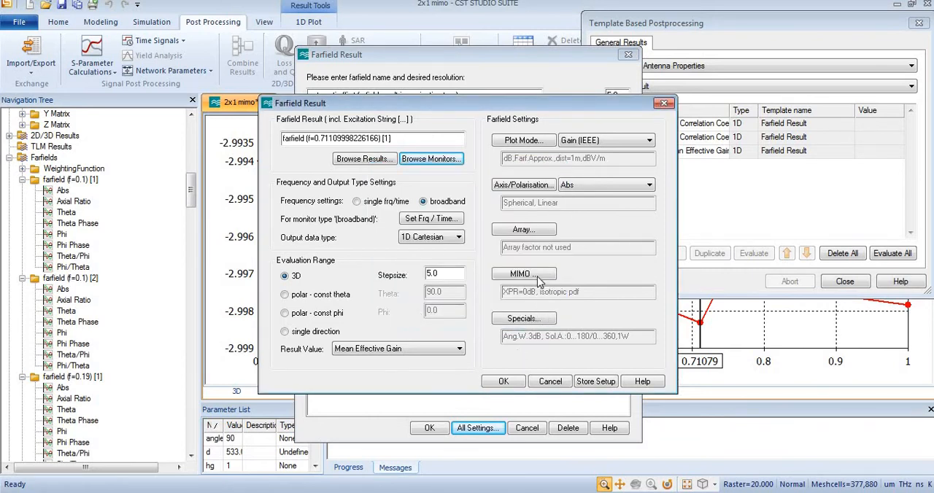
Step: Set the second farfield source in the MIMO specials to farfield (f=0.71109998226166) [2]
left_click(537, 281)
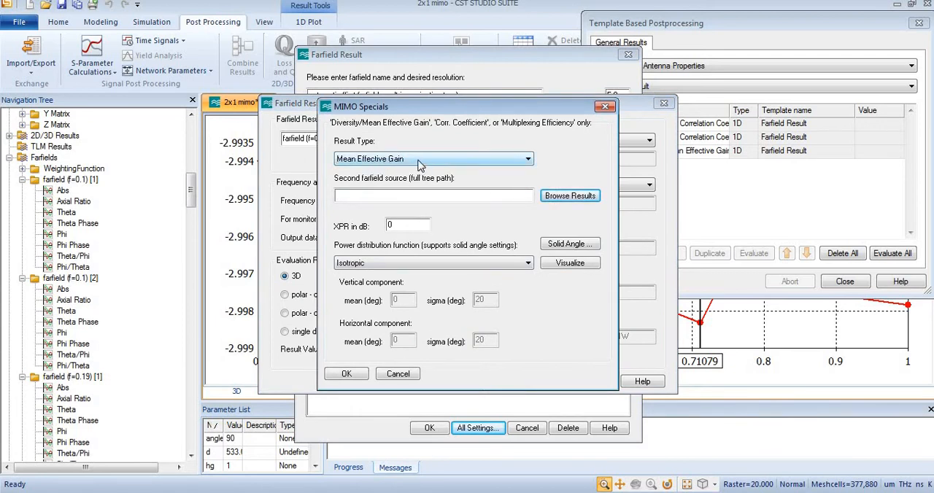
left_click(574, 202)
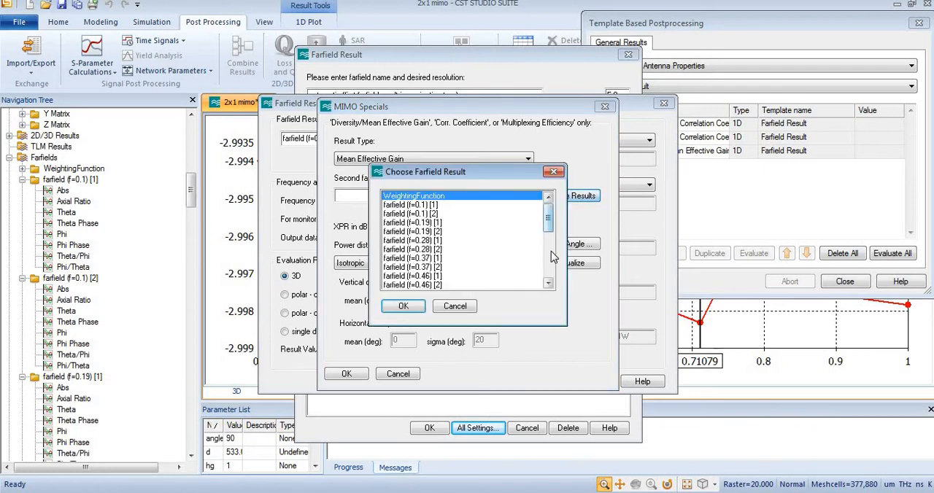
scroll(552, 251, "down", 5)
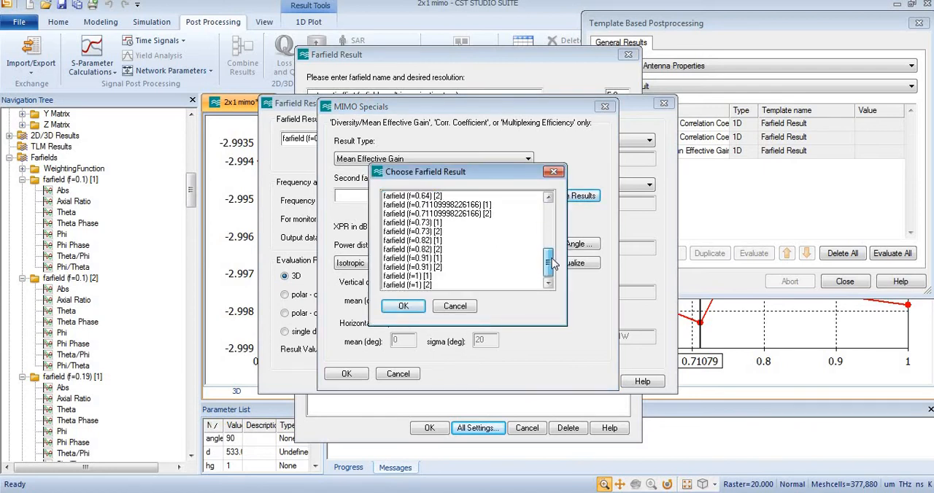
left_click(480, 219)
left_click(409, 307)
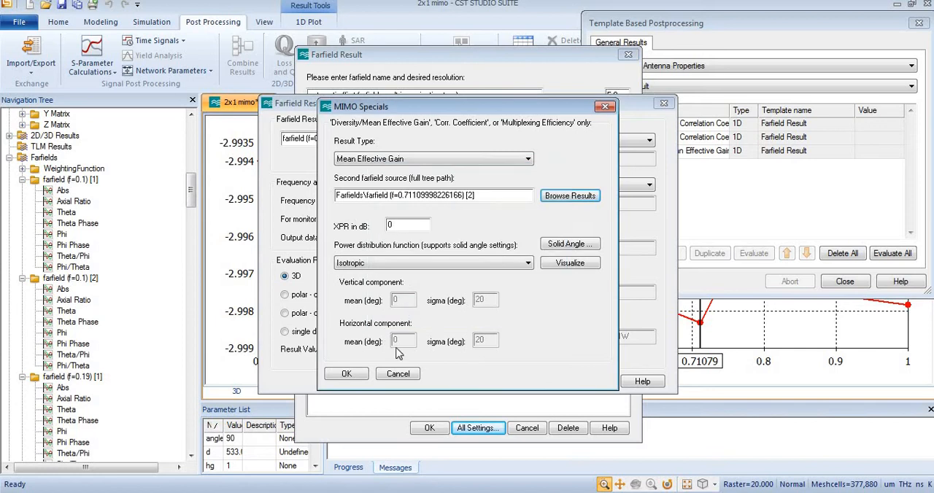
left_click(349, 374)
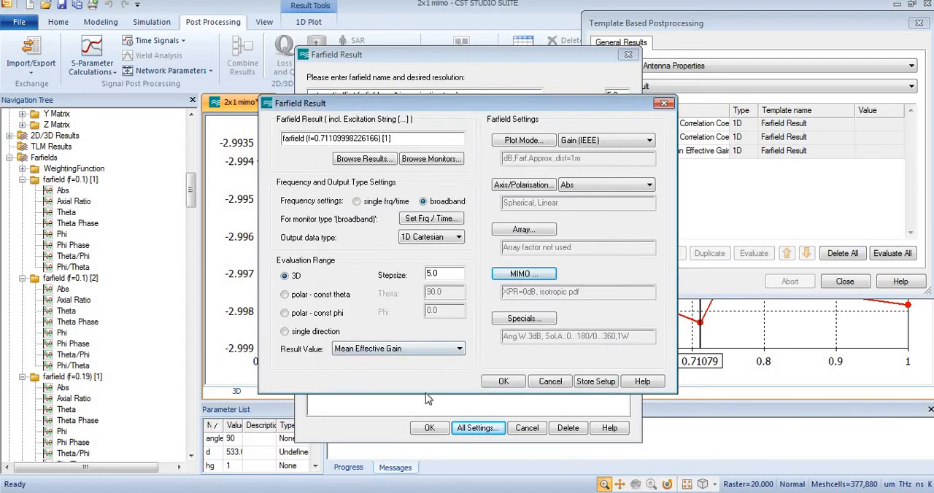
Step: Accept the farfield result settings, evaluate the new Mean Effective Gain result and close the postprocessing dialog
left_click(506, 382)
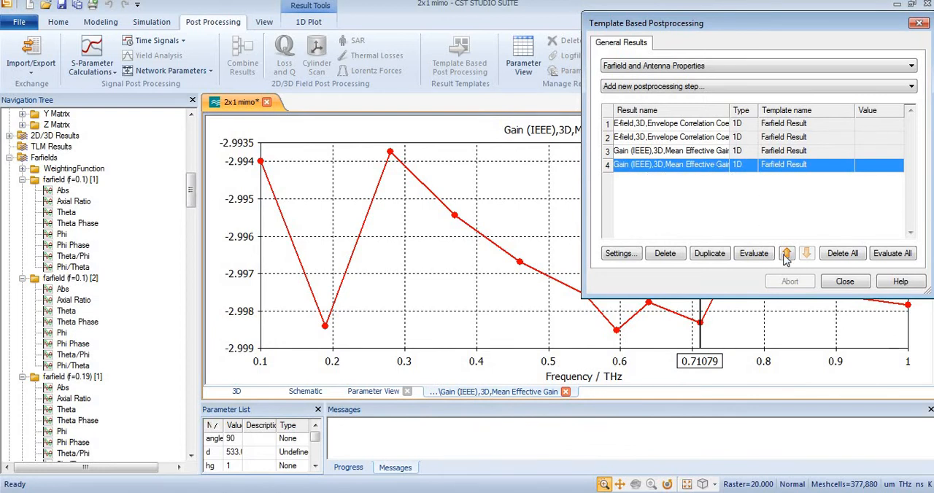
left_click(756, 256)
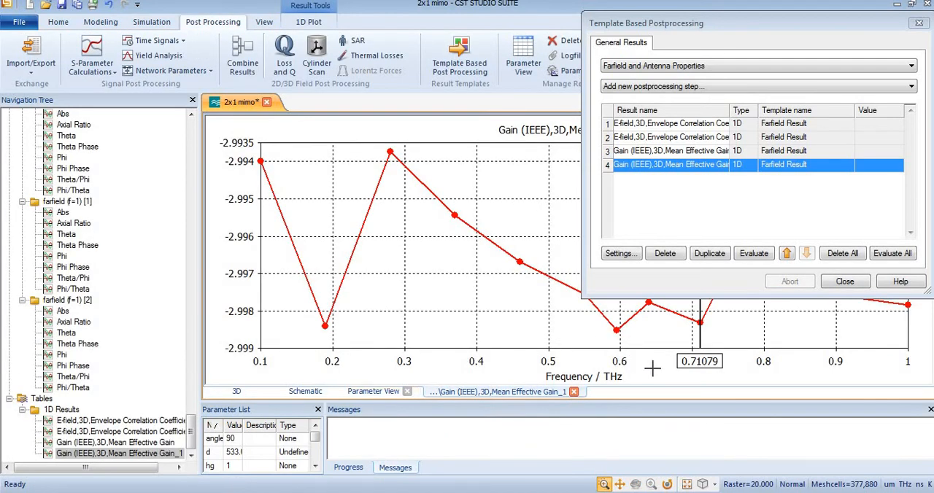
left_click(845, 282)
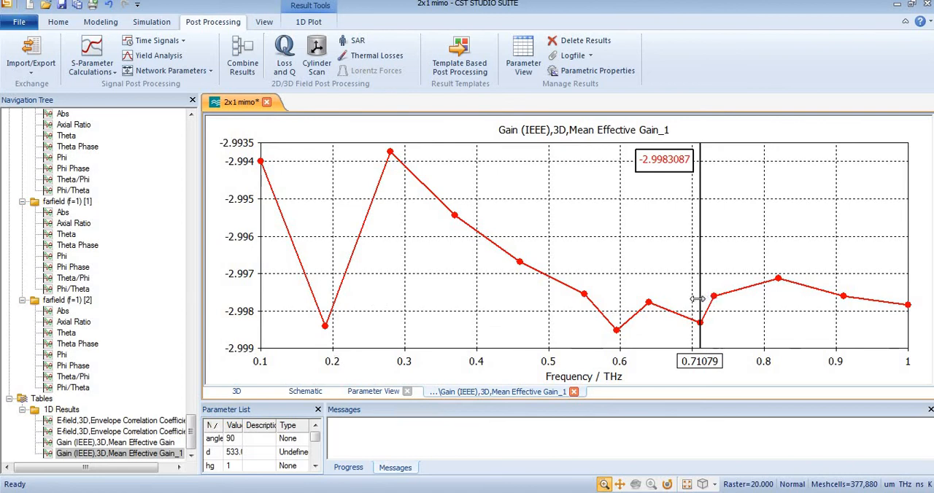
Step: Read the mean effective gain curve with the axis marker at about 0.596 THz and 0.711 THz
left_click_drag(698, 298, 618, 326)
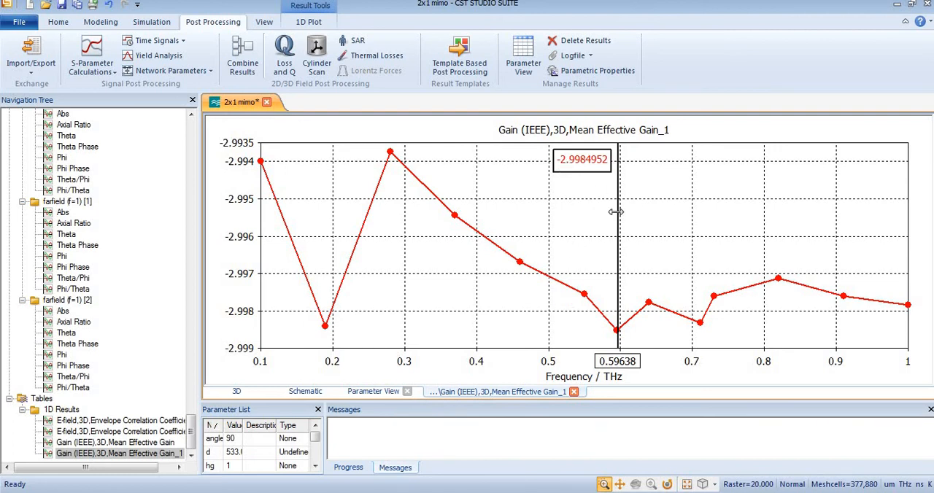
left_click_drag(616, 212, 698, 218)
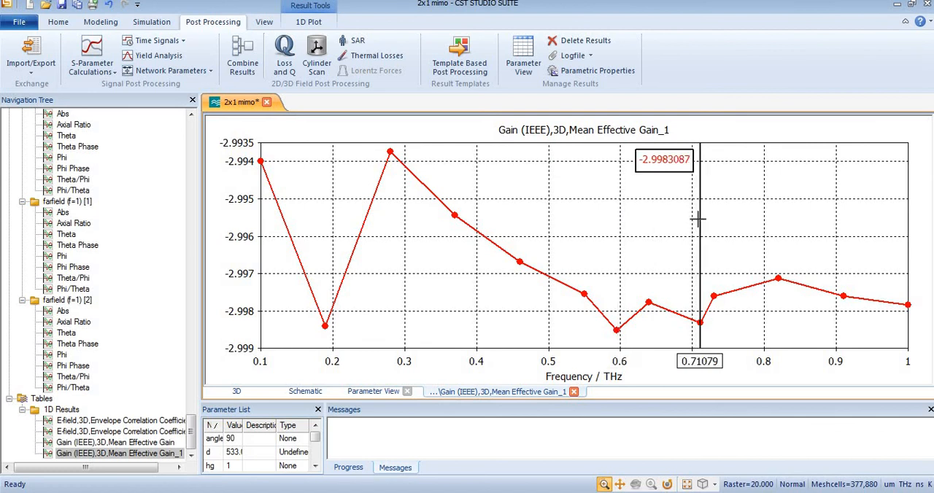